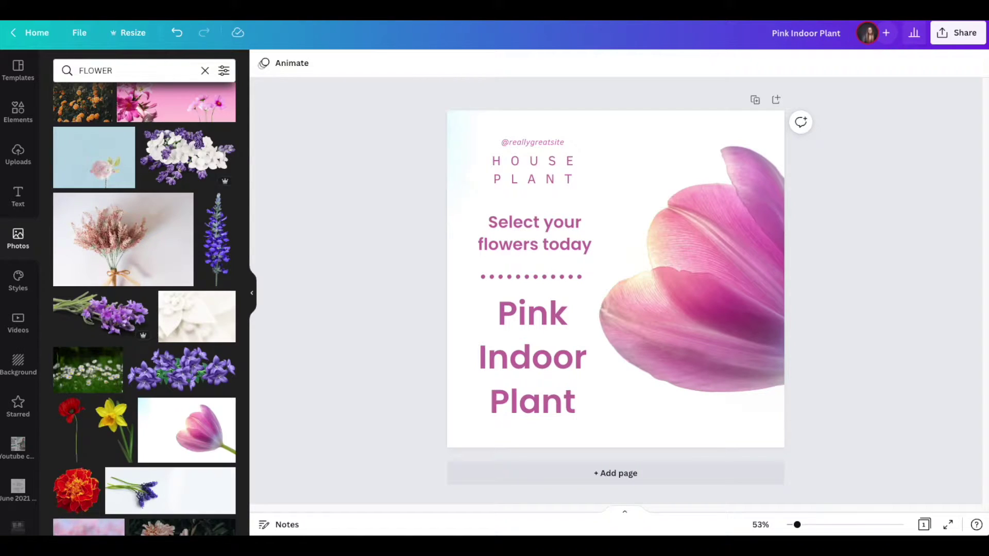
# - Delete the old purple dotted divider below 'Select your flowers today'
pyautogui.click(542, 276)
pyautogui.press('Delete')
# - Add a plain black line and place it under the heading text column
pyautogui.press('l')
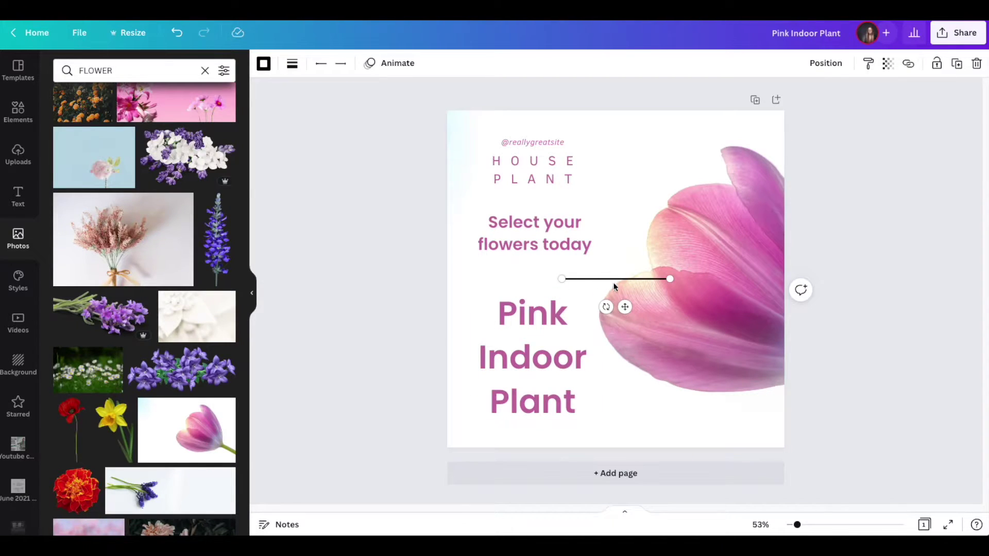
pyautogui.moveTo(611, 279); pyautogui.dragTo(528, 279)
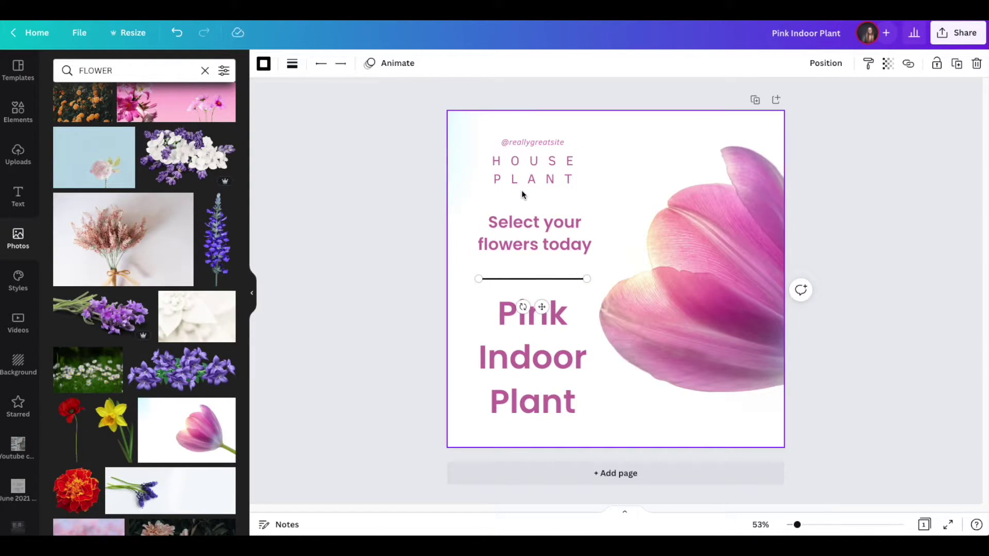
pyautogui.click(408, 243)
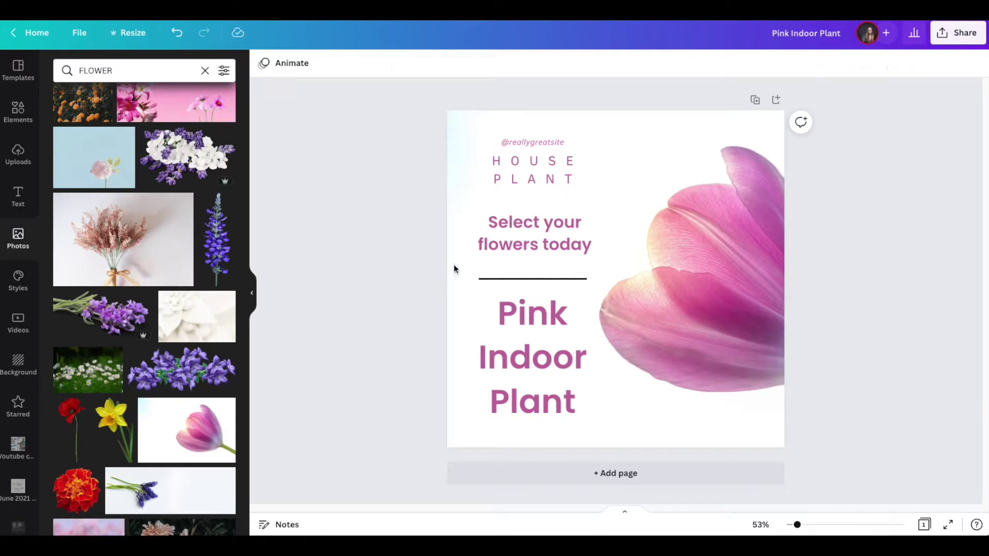
# - Colour the divider line with the document's pink colour
pyautogui.click(516, 279)
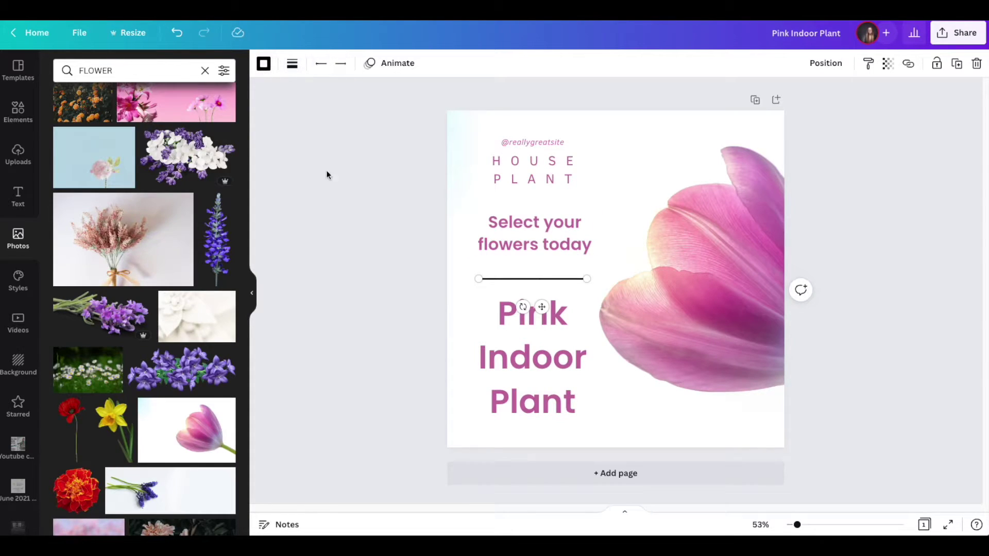
pyautogui.click(264, 65)
pyautogui.click(128, 128)
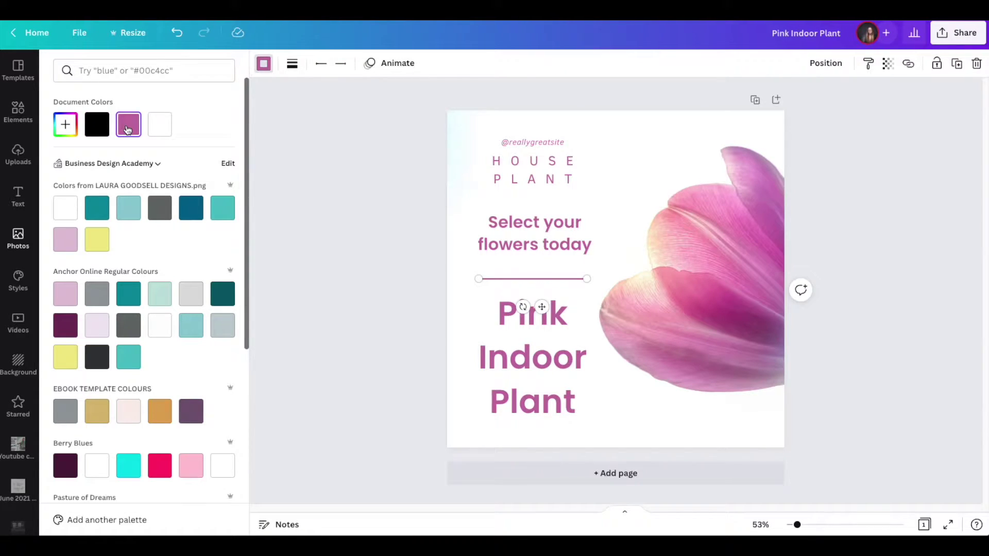
# - Make the divider dotted with line weight 12 and rounded end points
pyautogui.click(292, 64)
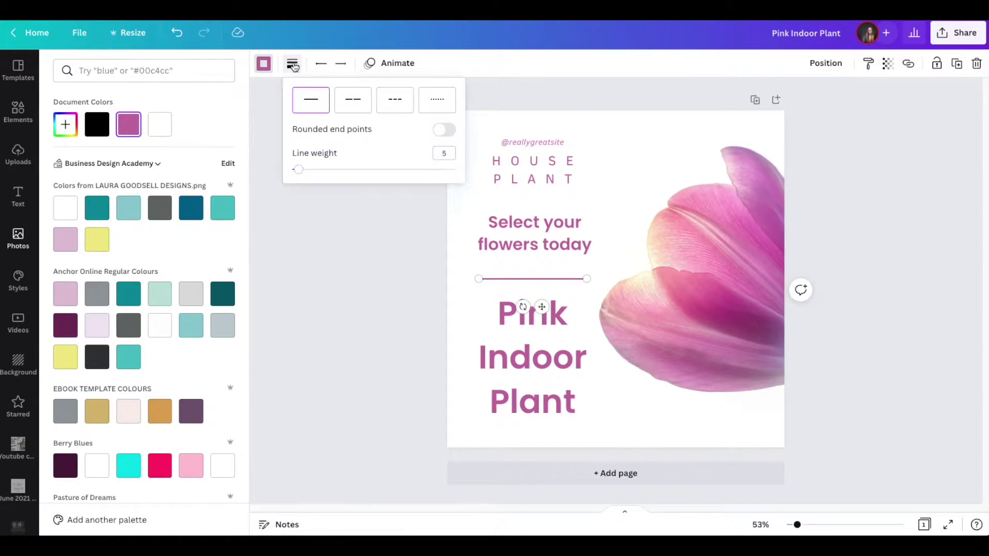
pyautogui.click(353, 101)
pyautogui.click(395, 101)
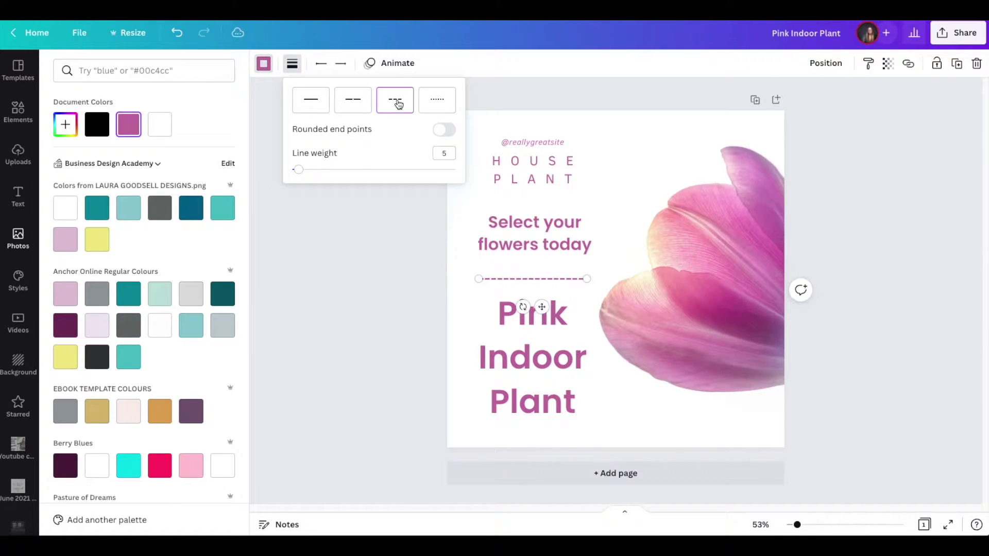
pyautogui.click(443, 105)
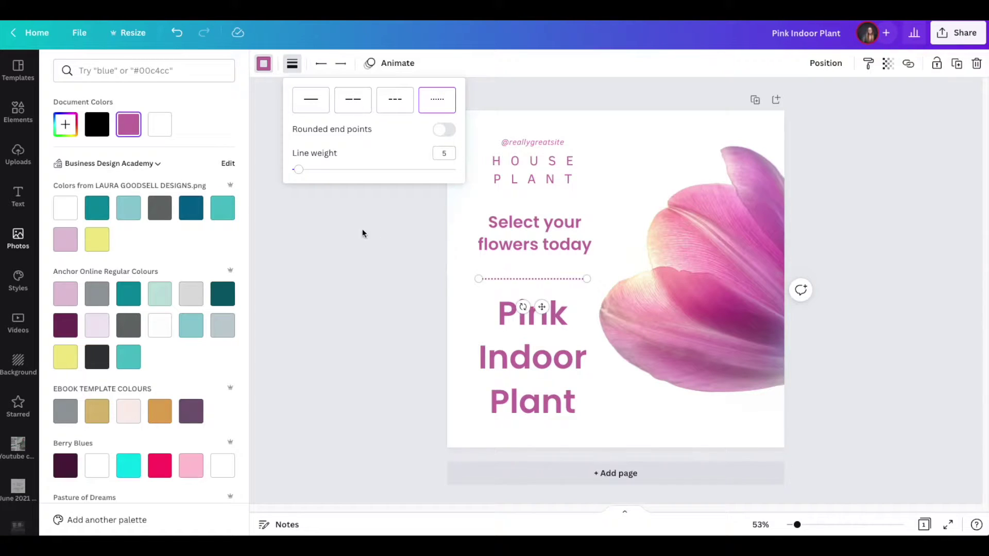
pyautogui.moveTo(299, 169); pyautogui.dragTo(310, 172)
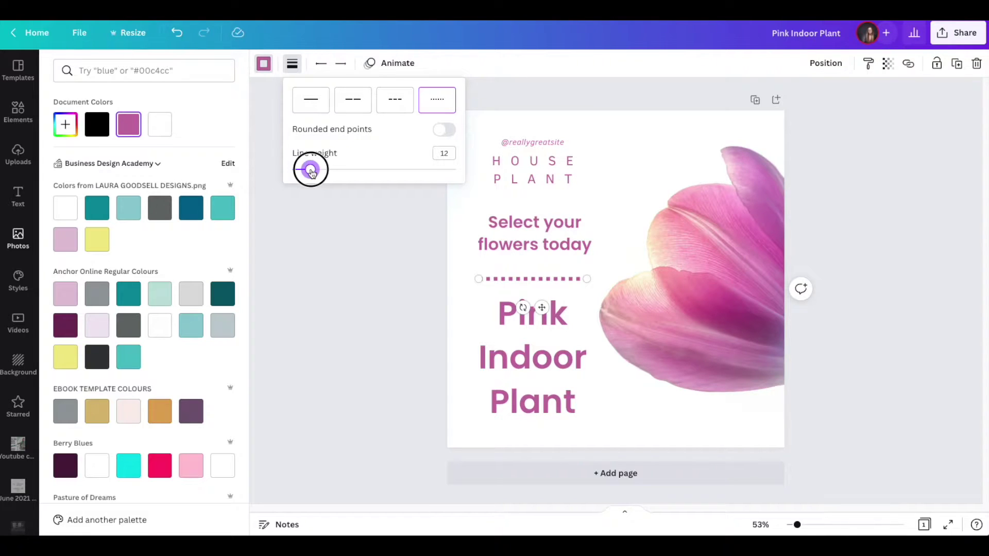
pyautogui.moveTo(311, 171); pyautogui.dragTo(310, 171)
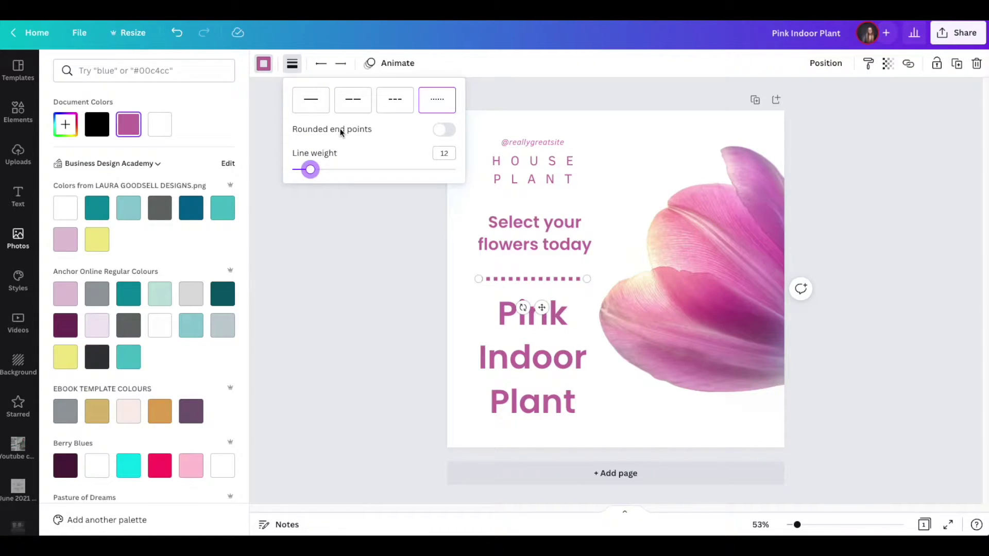
pyautogui.click(438, 132)
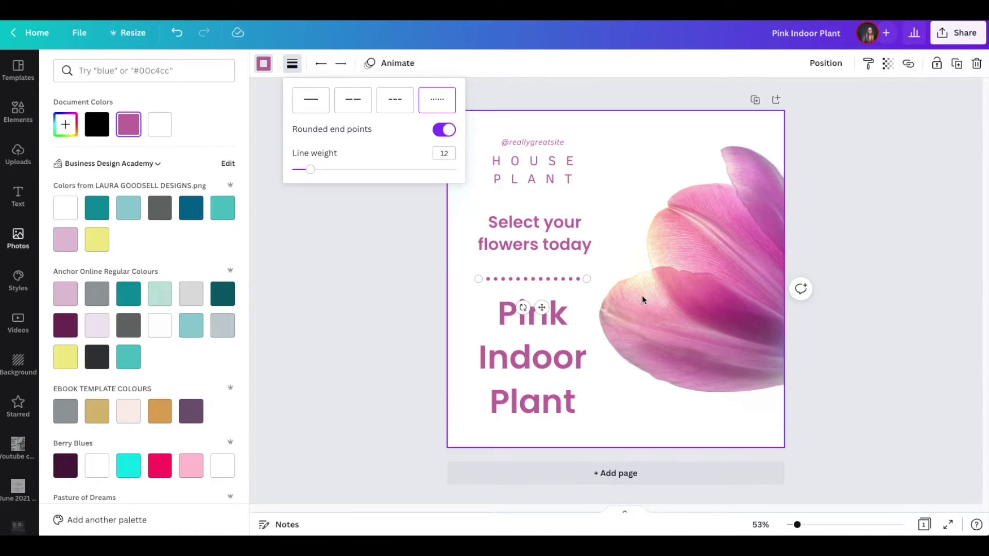
pyautogui.click(367, 249)
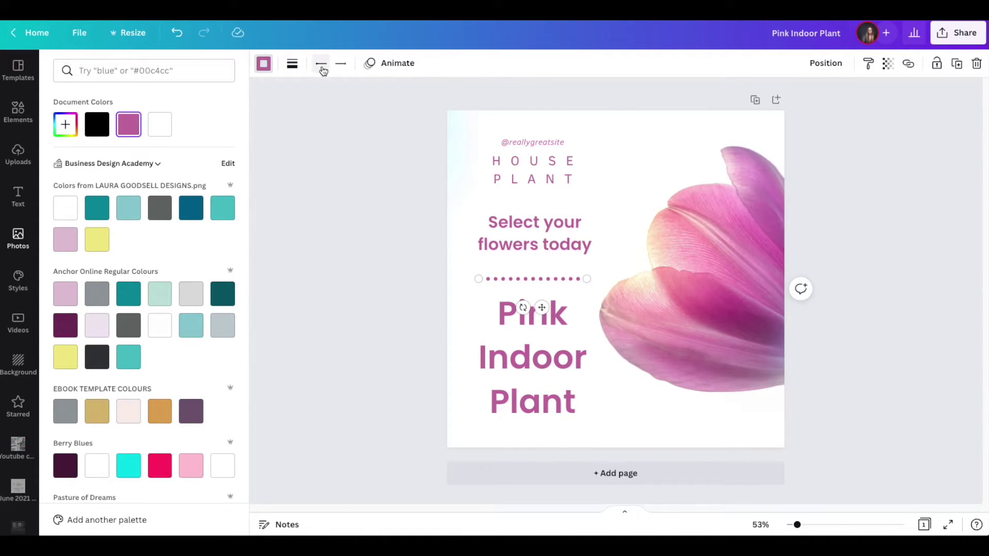
# - Try bar, arrow, circle, dot and square decorations on the divider's start and end
pyautogui.click(323, 67)
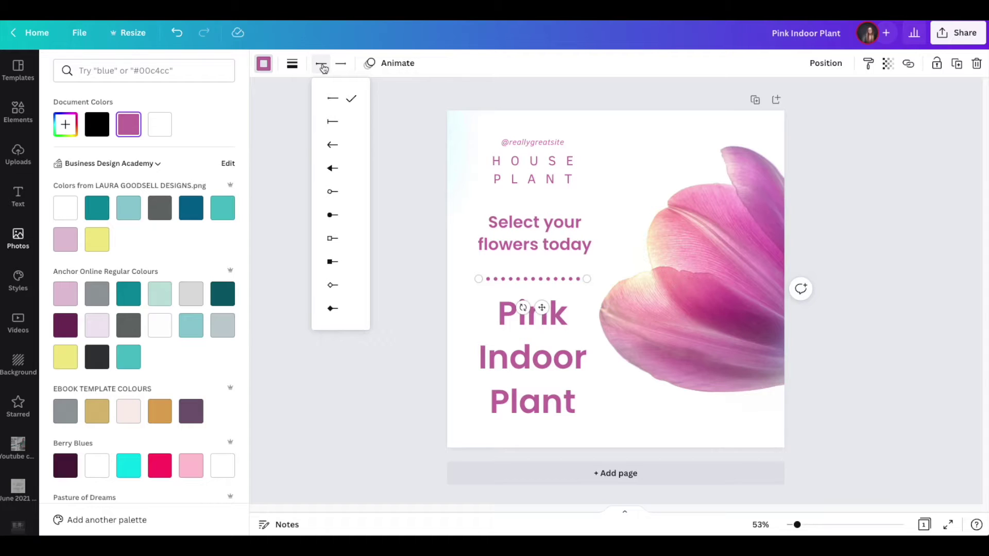
pyautogui.click(331, 121)
pyautogui.click(333, 146)
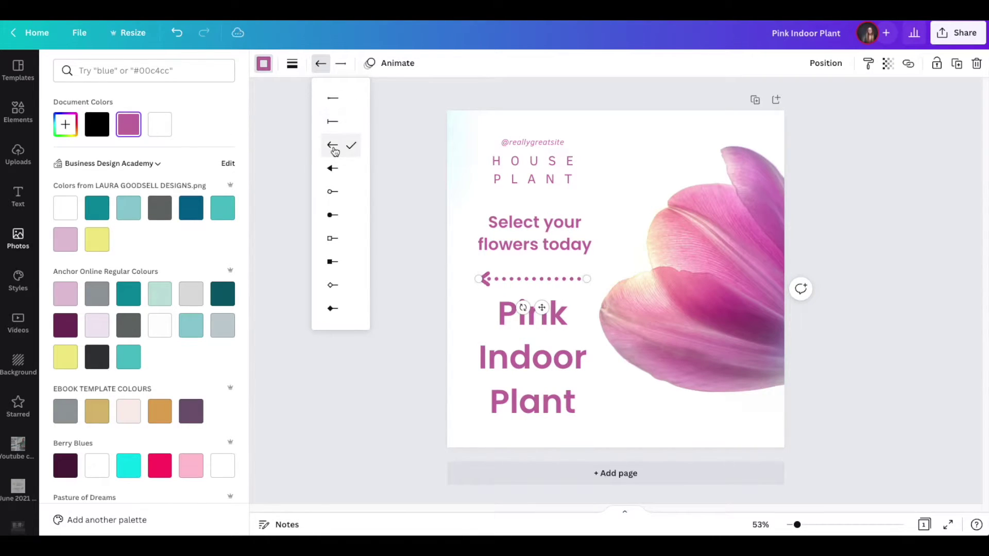
pyautogui.click(341, 63)
pyautogui.click(353, 145)
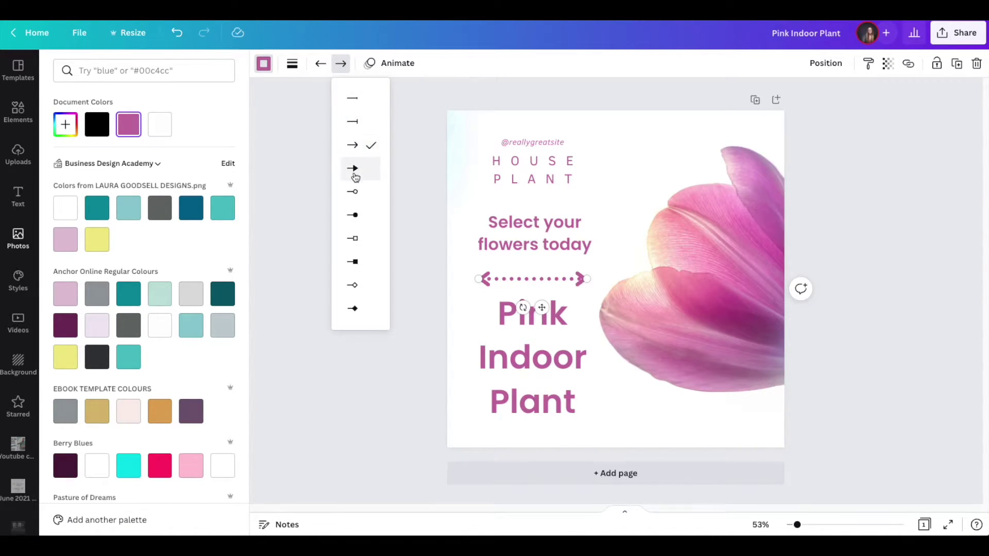
pyautogui.click(355, 170)
pyautogui.click(353, 191)
pyautogui.click(353, 216)
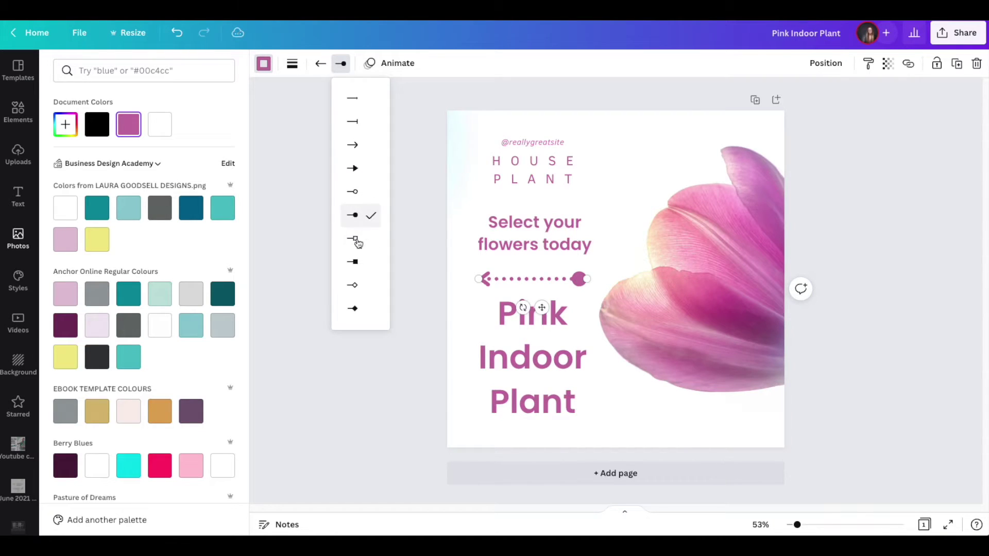
pyautogui.click(355, 240)
# - Set both the divider's line start and line end to None
pyautogui.click(355, 99)
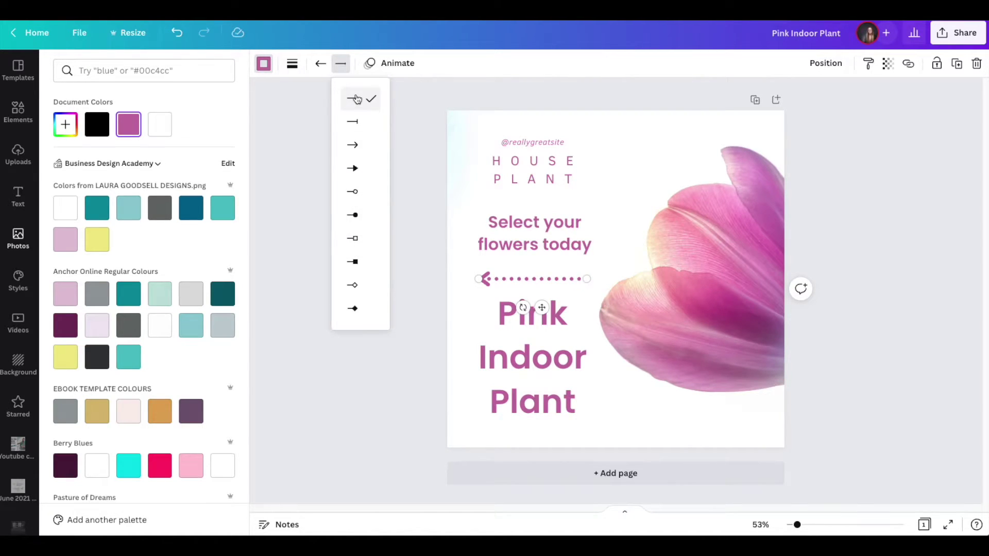
pyautogui.click(320, 62)
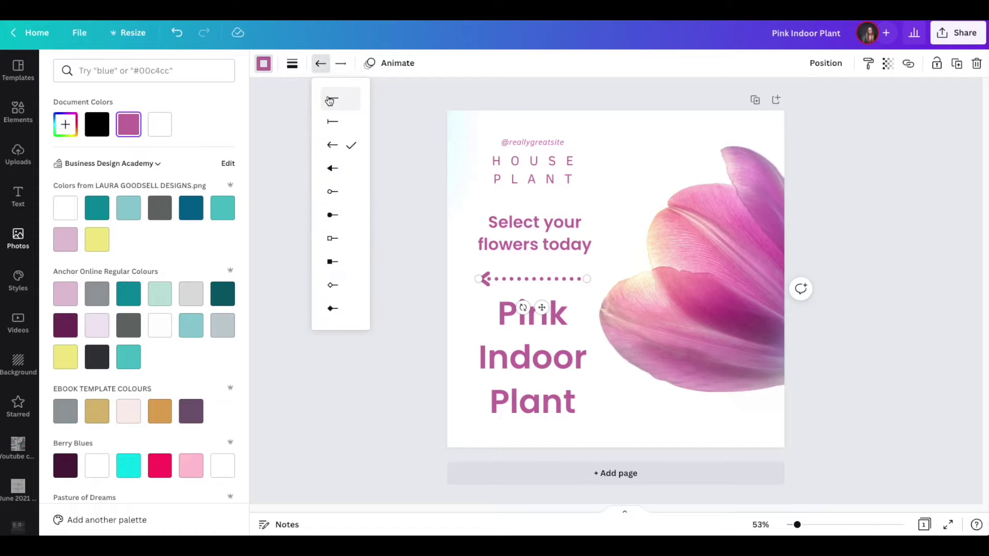
pyautogui.click(332, 98)
pyautogui.click(384, 329)
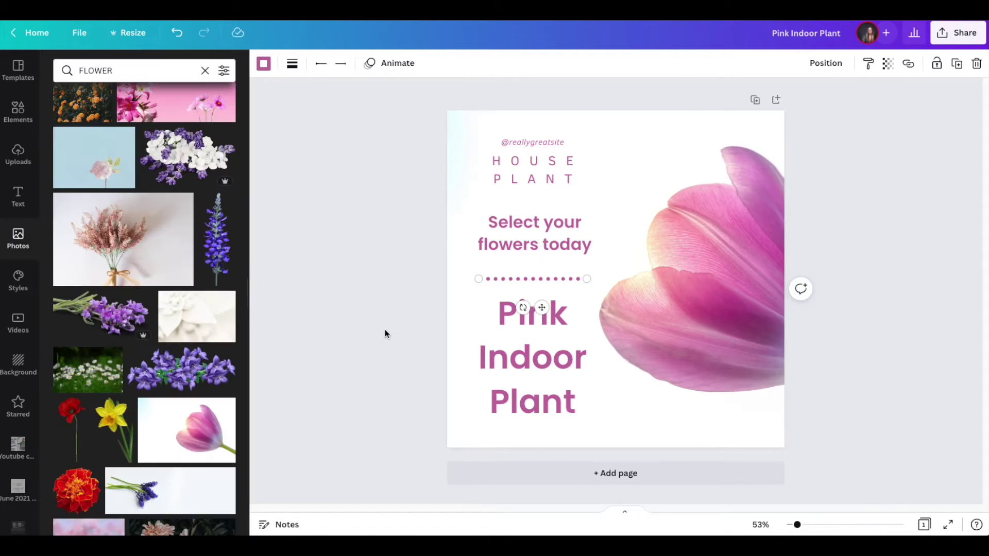
pyautogui.click(537, 280)
pyautogui.click(382, 237)
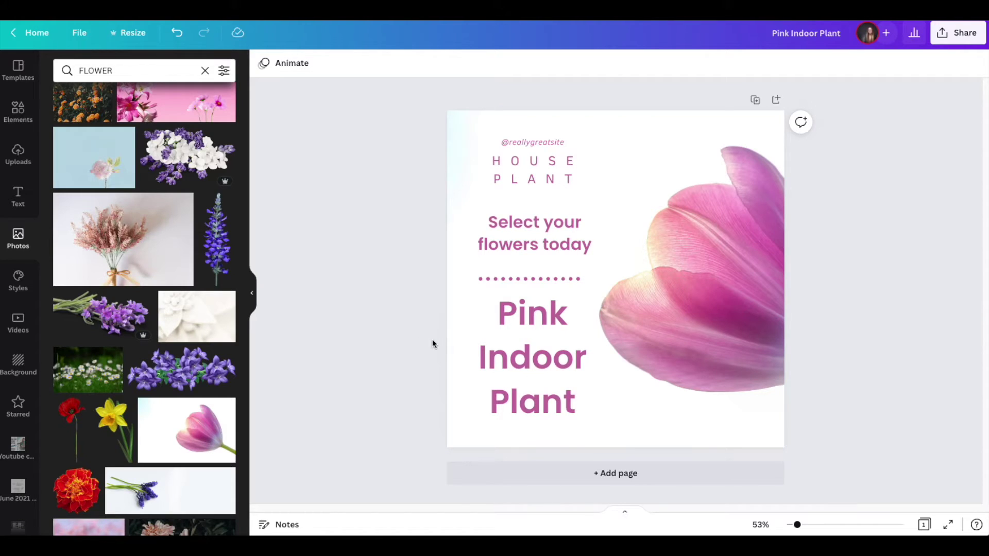
pyautogui.moveTo(426, 79); pyautogui.dragTo(524, 442)
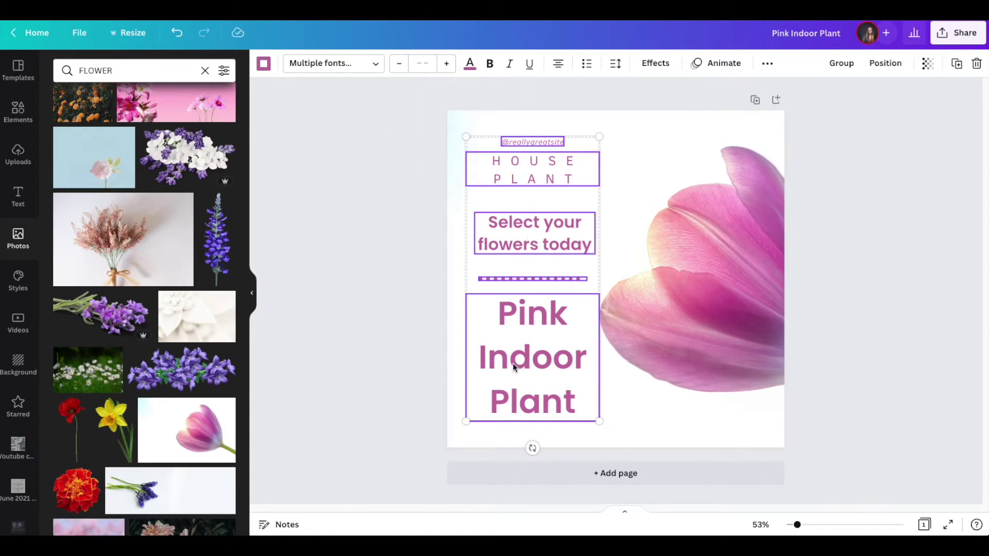
# - Right-align the HOUSE PLANT, 'Select your flowers today' and 'Pink Indoor Plant' text boxes
pyautogui.click(415, 336)
pyautogui.click(532, 165)
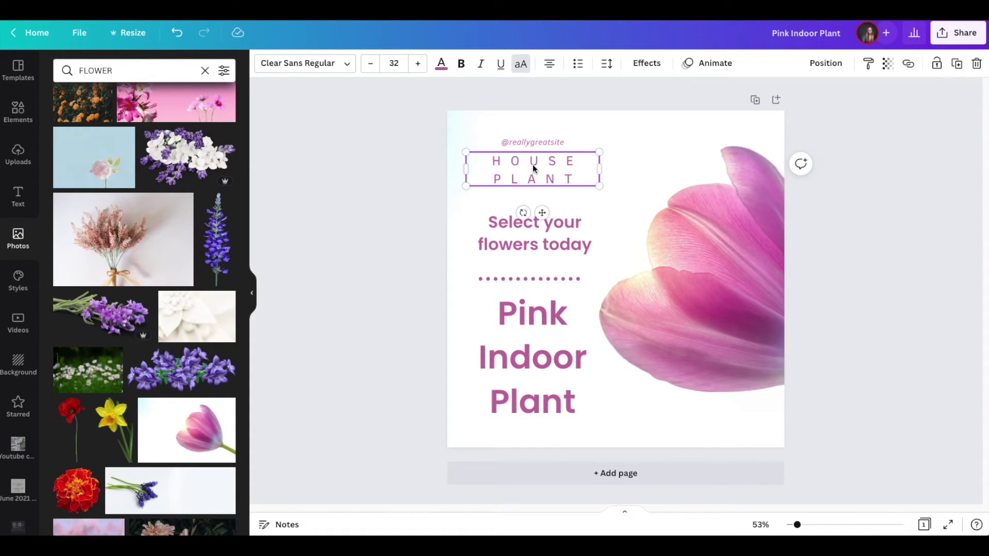
pyautogui.click(549, 64)
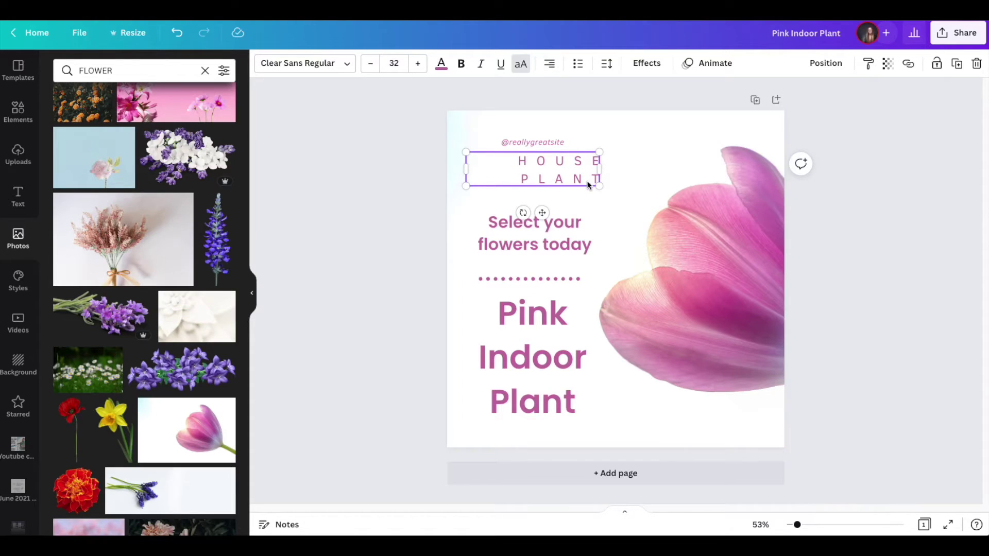
pyautogui.click(567, 251)
pyautogui.click(549, 64)
pyautogui.click(549, 64)
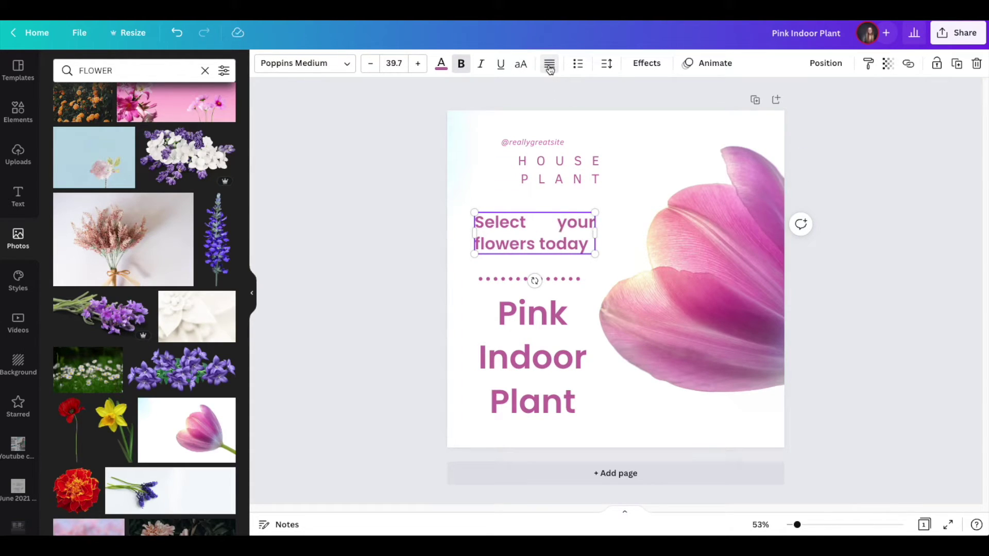
pyautogui.click(549, 64)
pyautogui.click(546, 315)
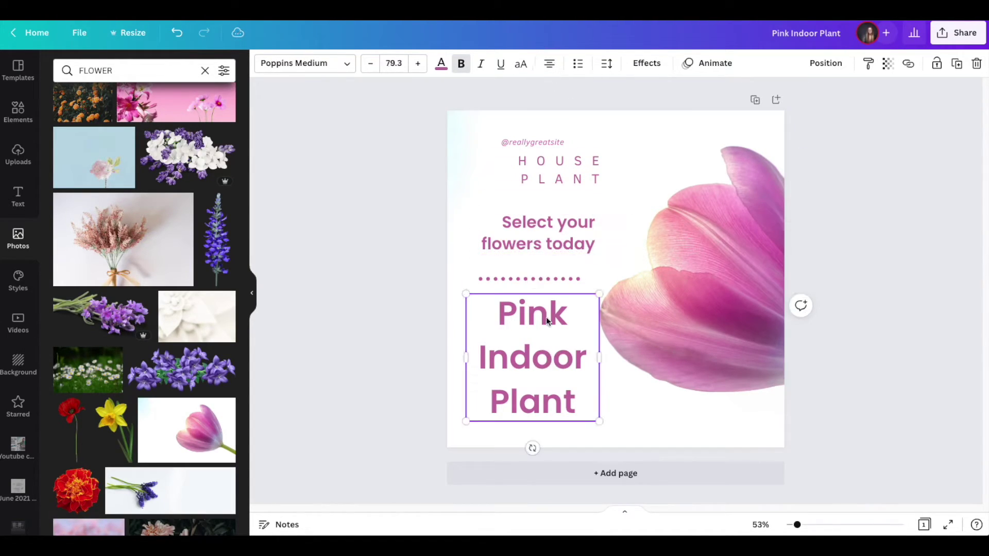
pyautogui.click(549, 64)
pyautogui.click(549, 64)
pyautogui.click(549, 64)
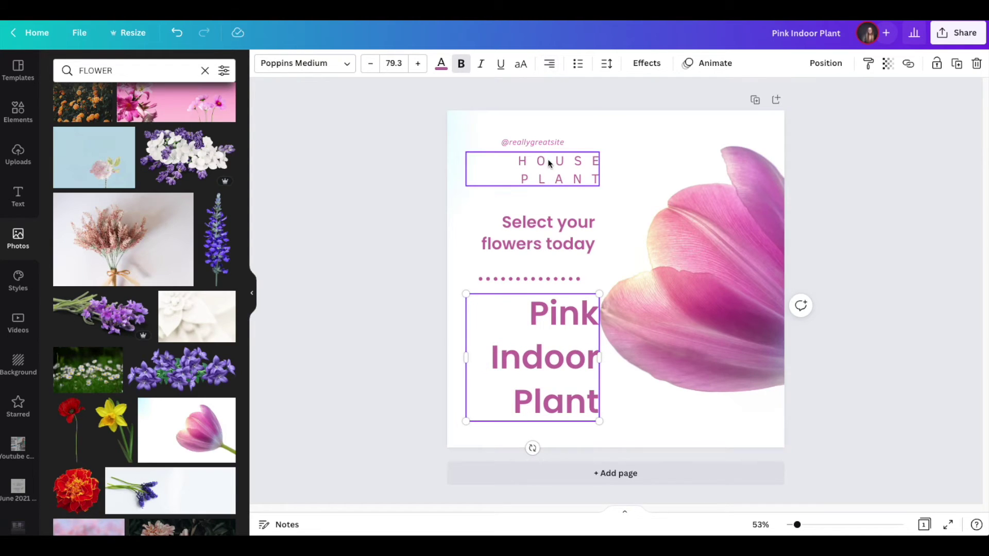
pyautogui.moveTo(547, 142); pyautogui.dragTo(583, 140)
pyautogui.moveTo(570, 353); pyautogui.dragTo(565, 355)
pyautogui.moveTo(552, 85); pyautogui.dragTo(579, 434)
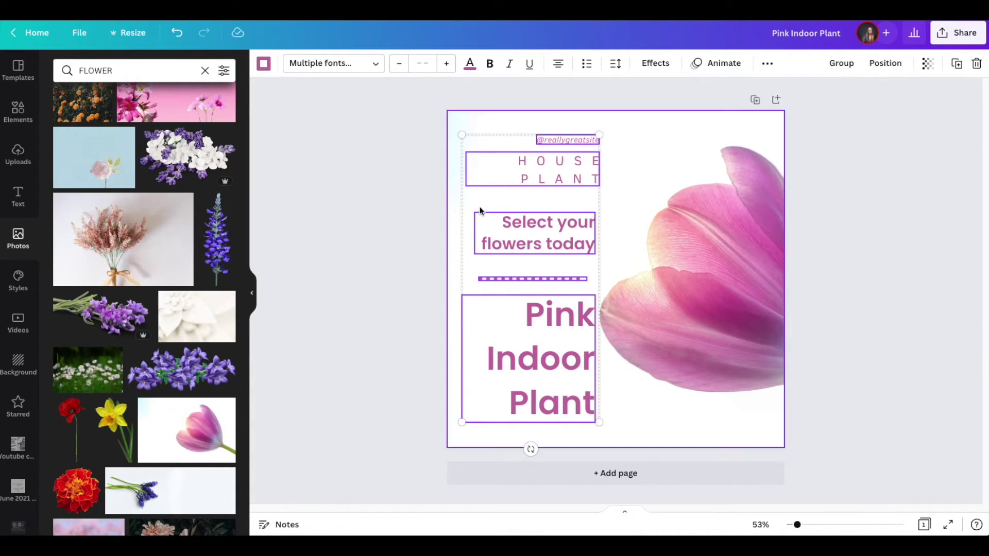
pyautogui.click(879, 66)
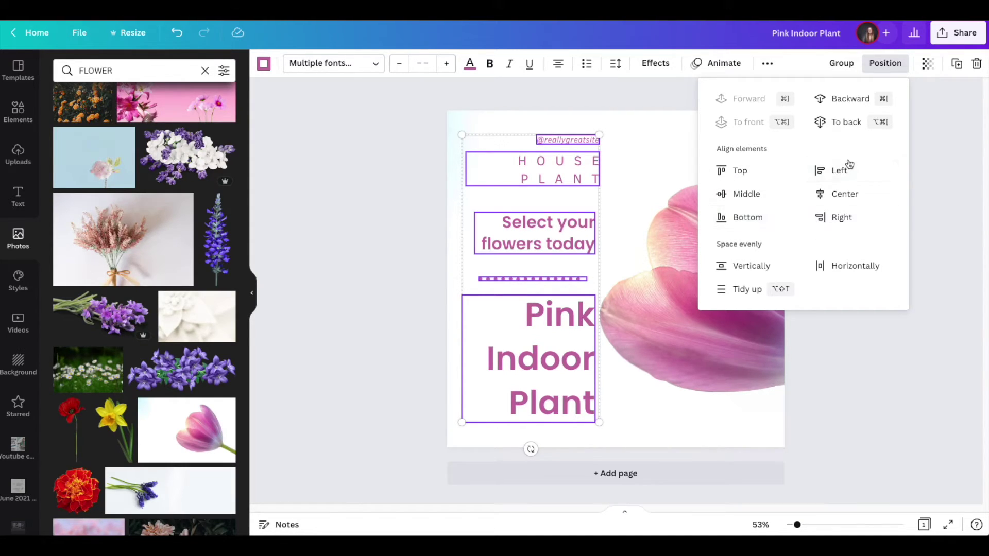
# - Align the handle, headings, divider and title to one shared right edge
pyautogui.click(840, 170)
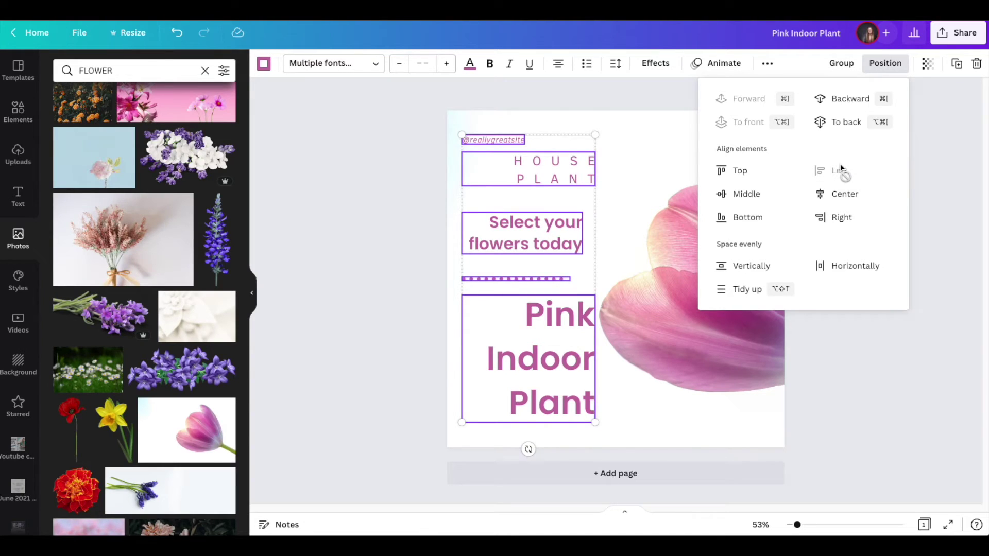
pyautogui.click(834, 218)
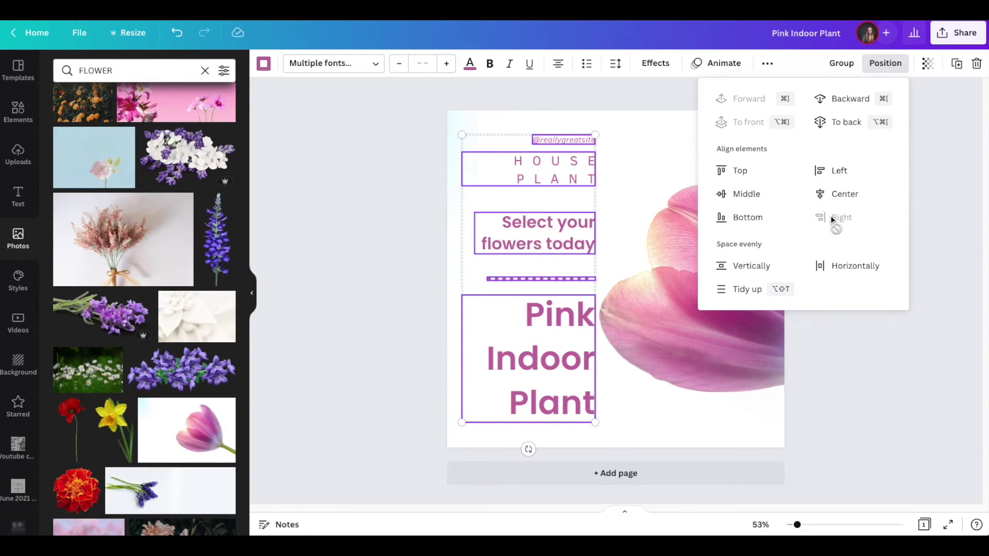
pyautogui.click(857, 373)
pyautogui.click(857, 375)
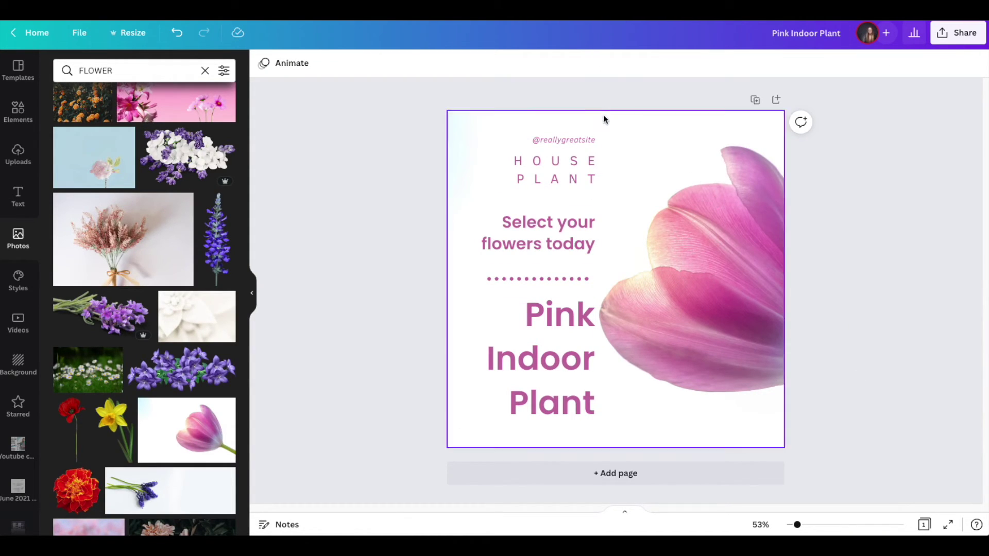
pyautogui.moveTo(593, 199); pyautogui.dragTo(595, 250)
pyautogui.moveTo(695, 322); pyautogui.dragTo(694, 277)
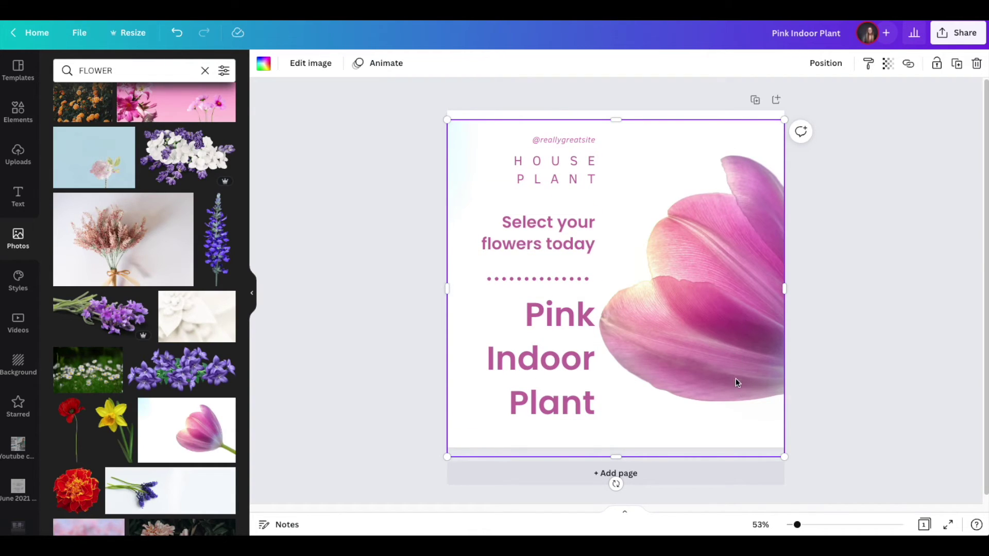
pyautogui.click(906, 348)
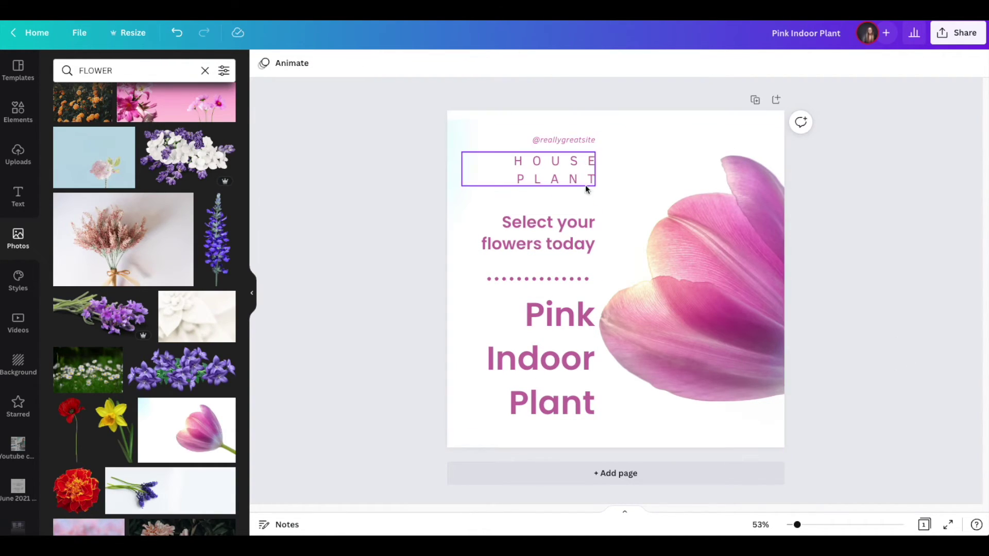
pyautogui.click(899, 322)
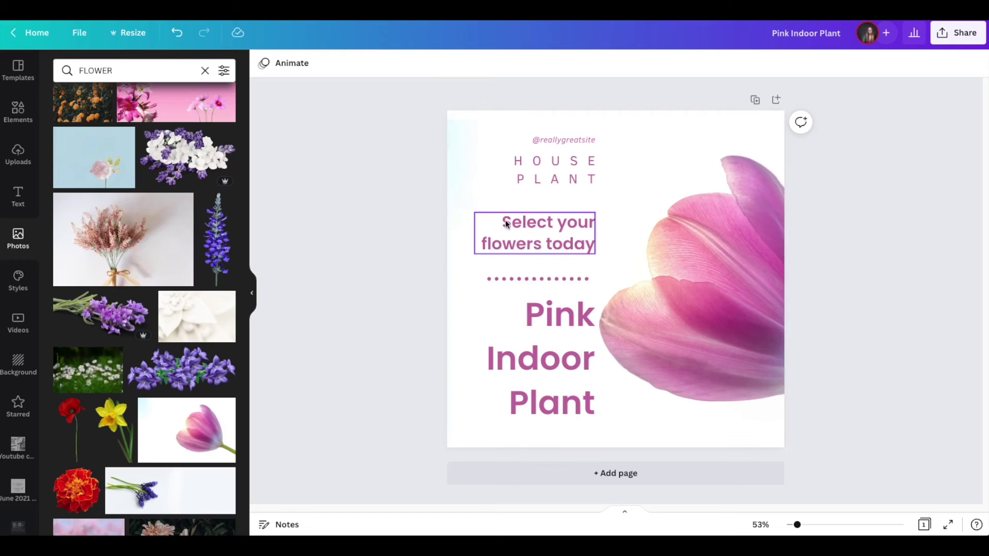
pyautogui.moveTo(466, 212); pyautogui.dragTo(465, 202)
pyautogui.click(424, 219)
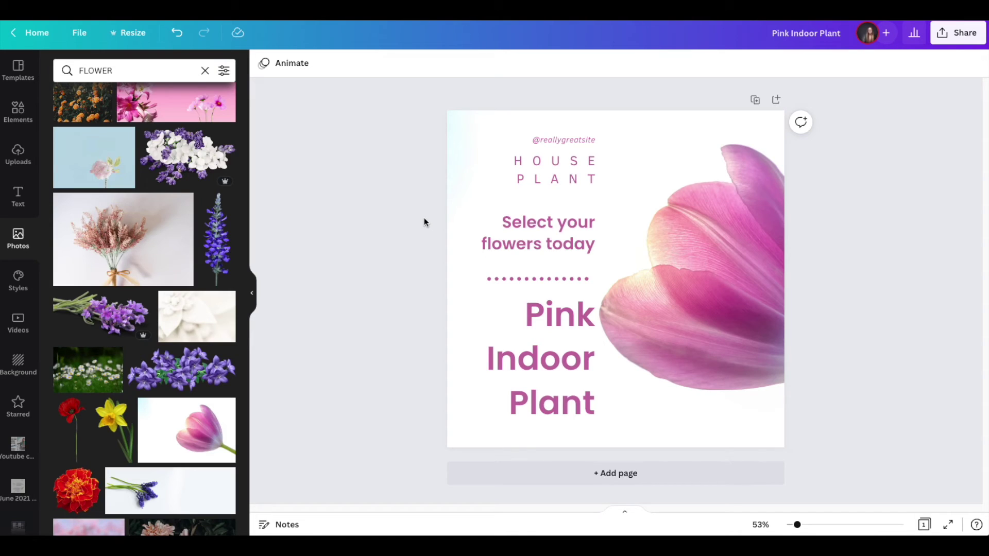
pyautogui.click(573, 278)
pyautogui.click(825, 63)
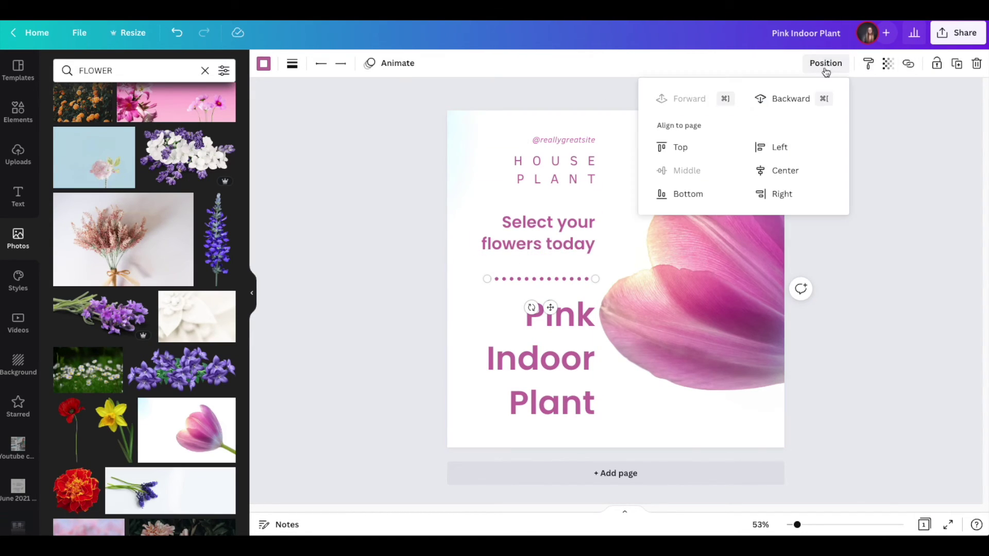
pyautogui.click(914, 250)
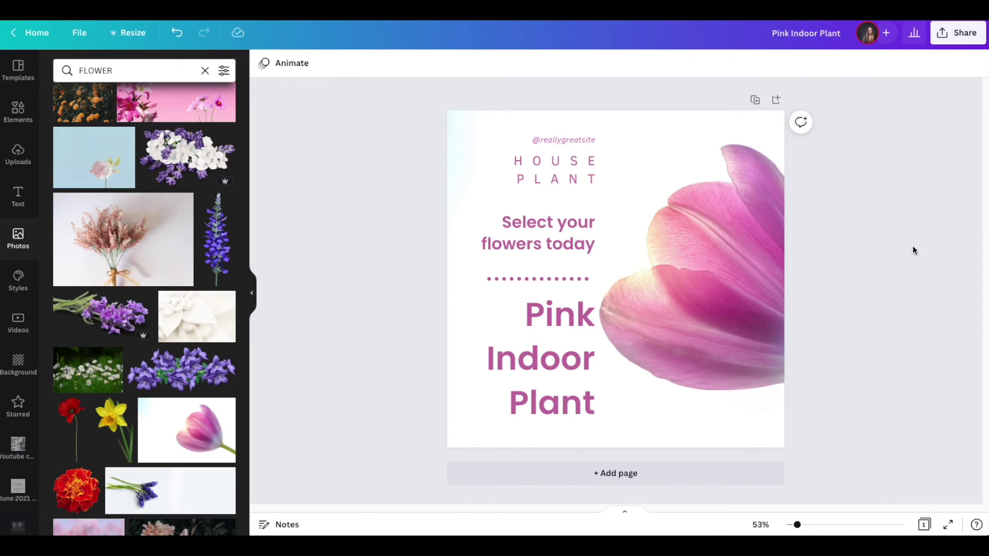